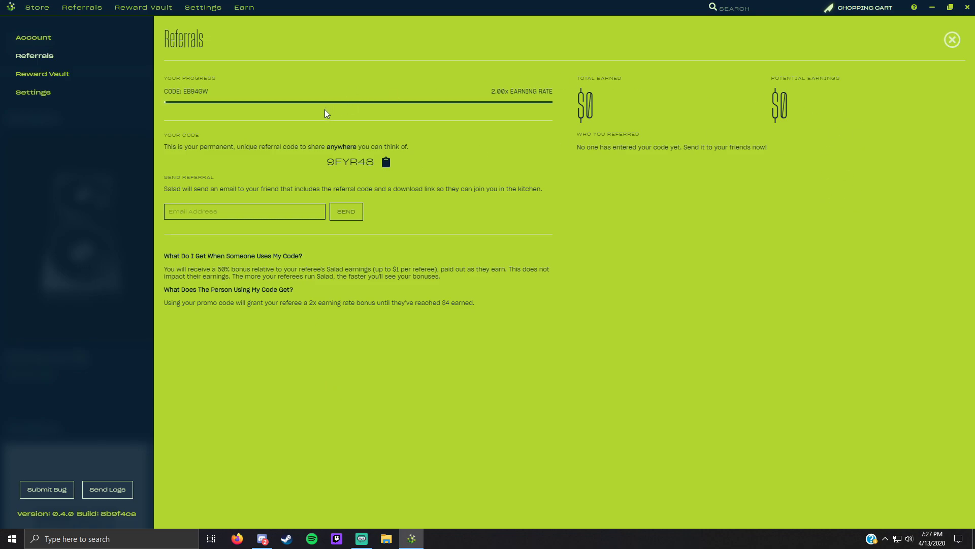
Step: Tour the Referrals, Settings and Earn sections, then return to the Store's Fresh Loot Friday page
{"action": "left_click", "coordinate": [118, 8]}
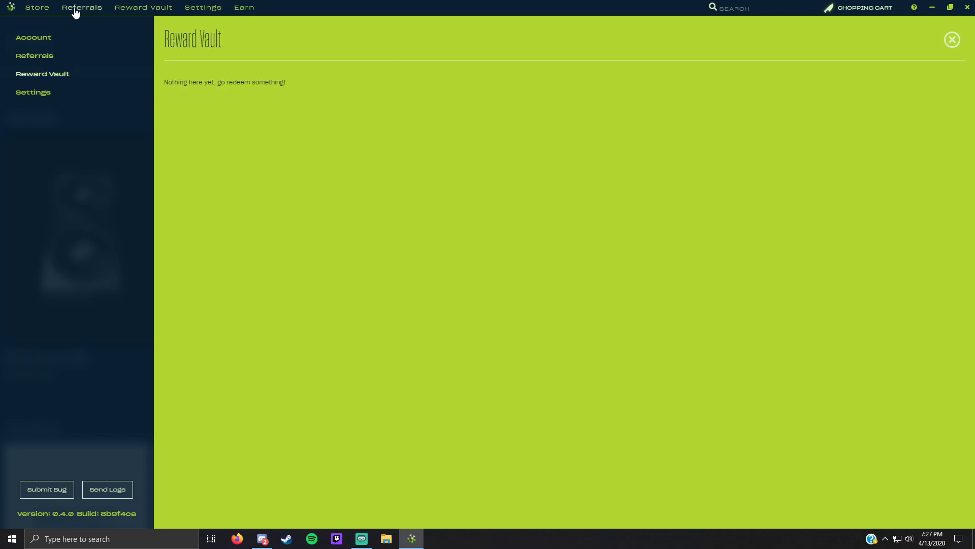
{"action": "left_click", "coordinate": [73, 9]}
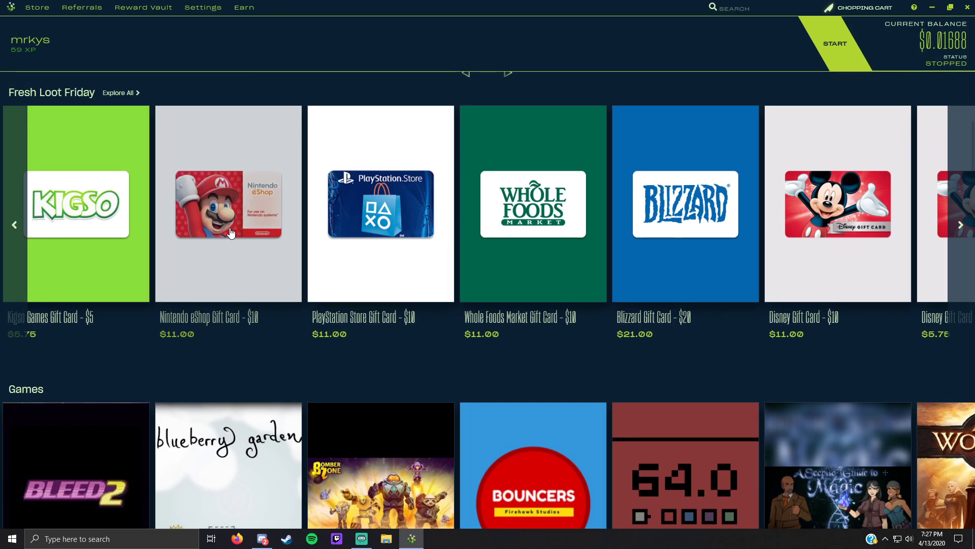
{"action": "left_click", "coordinate": [203, 8]}
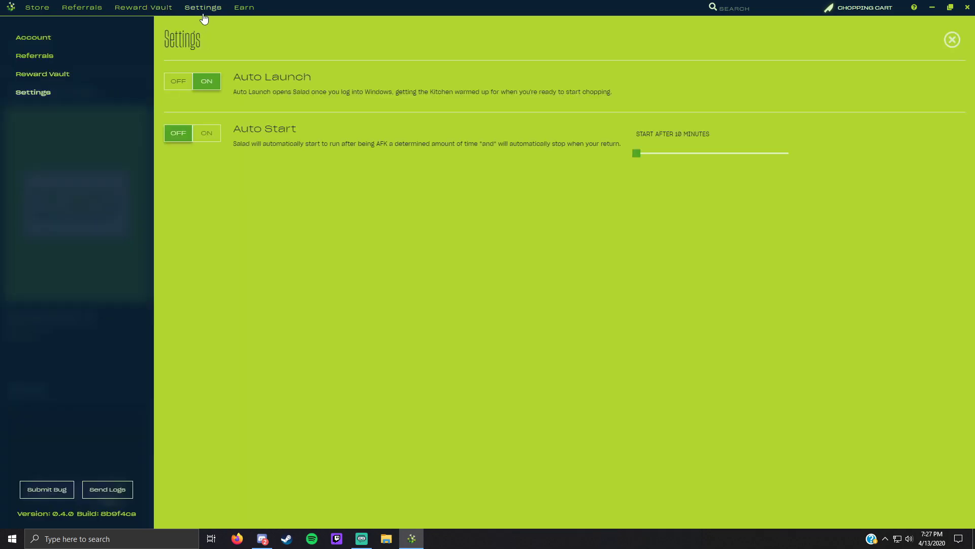
{"action": "left_click", "coordinate": [244, 8]}
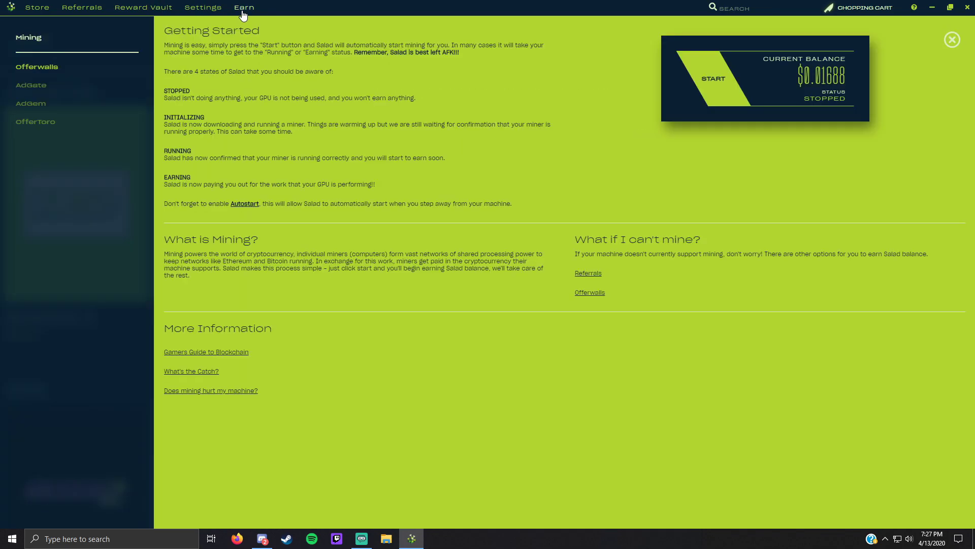
{"action": "left_click", "coordinate": [49, 8]}
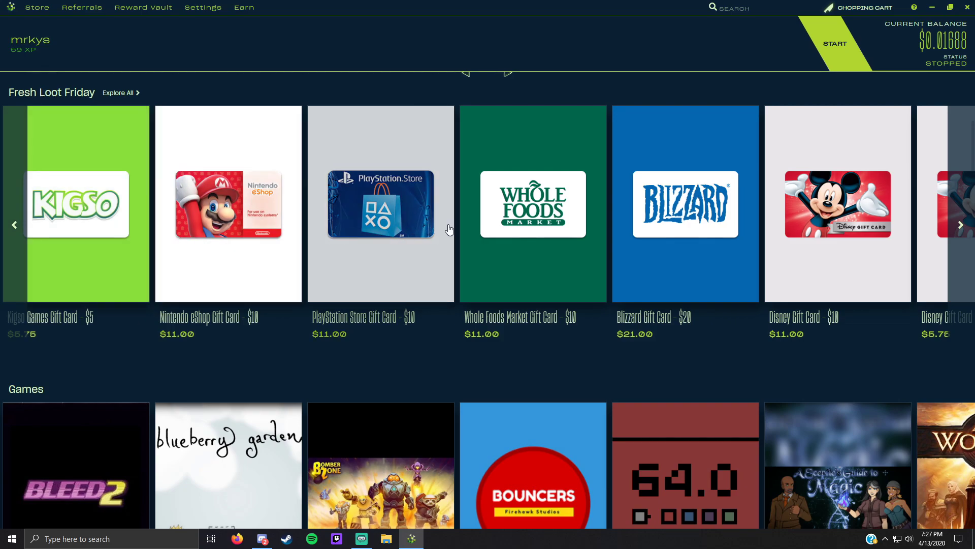
Step: Scroll the Store rows down to Hardware and back up, then show the Earn Getting Started guide
{"action": "scroll", "coordinate": [457, 224], "scroll_direction": "down", "scroll_amount": 5}
{"action": "scroll", "coordinate": [107, 203], "scroll_direction": "down", "scroll_amount": 5}
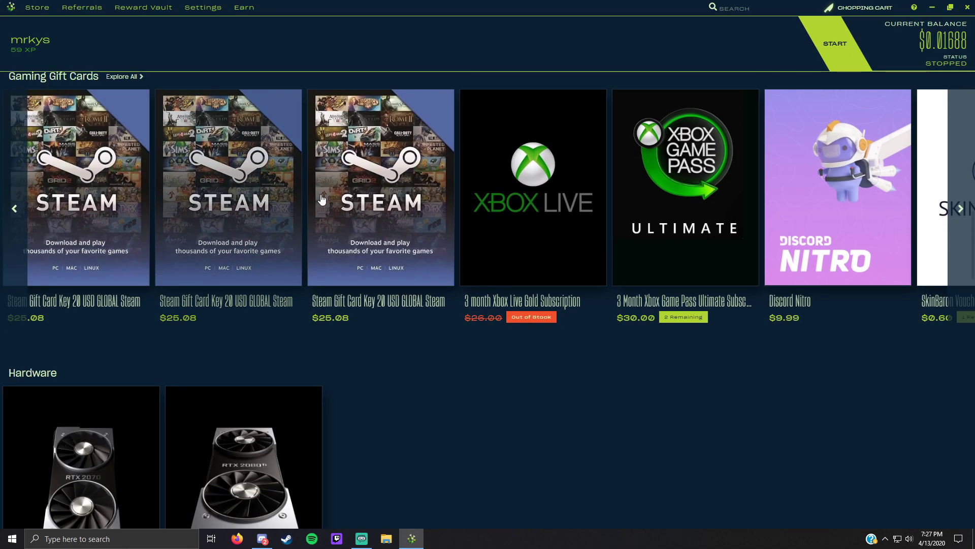
{"action": "scroll", "coordinate": [102, 223], "scroll_direction": "down", "scroll_amount": 5}
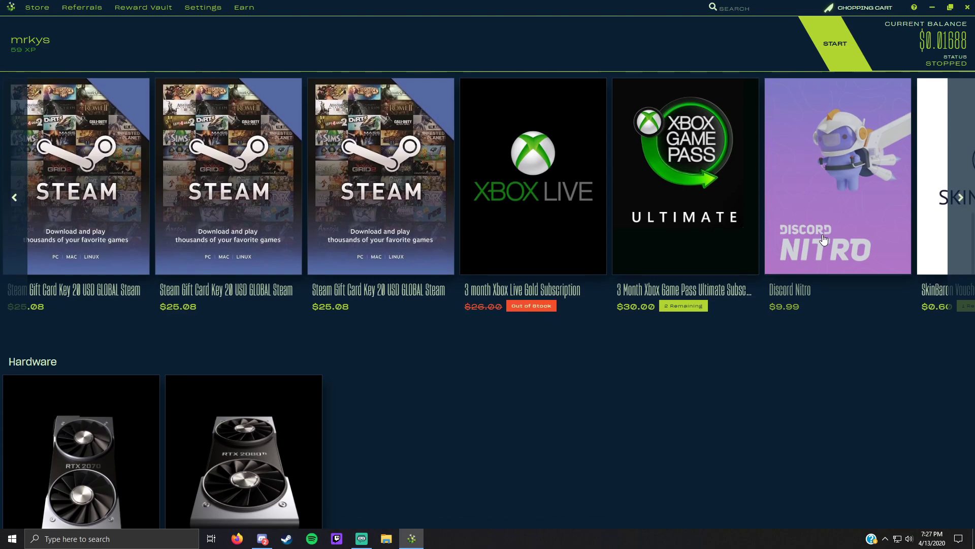
{"action": "scroll", "coordinate": [136, 203], "scroll_direction": "up", "scroll_amount": 3}
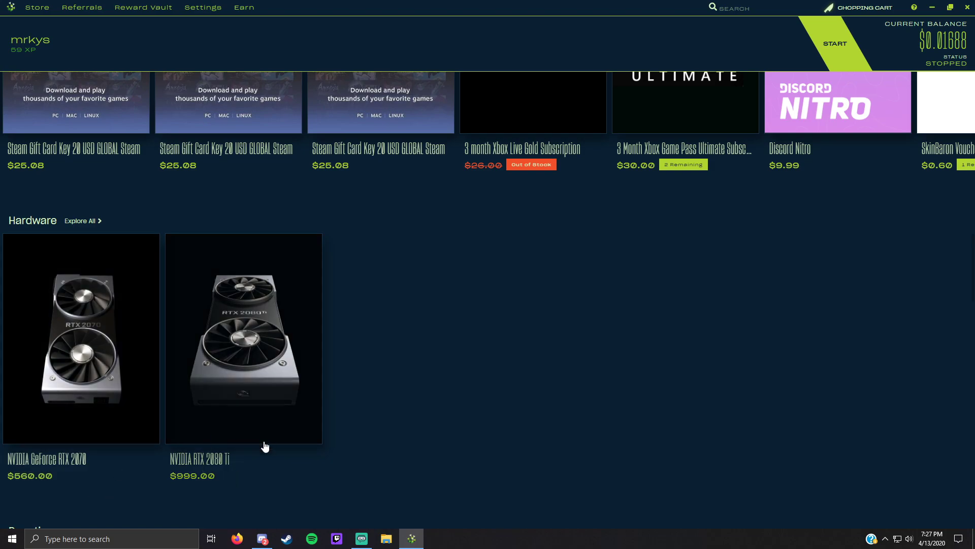
{"action": "scroll", "coordinate": [288, 403], "scroll_direction": "up", "scroll_amount": 6}
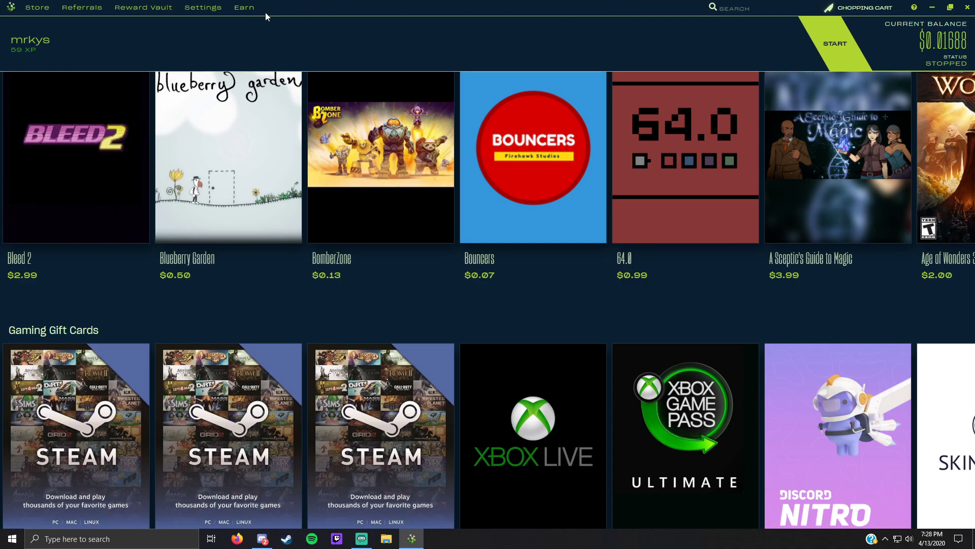
{"action": "left_click", "coordinate": [244, 8]}
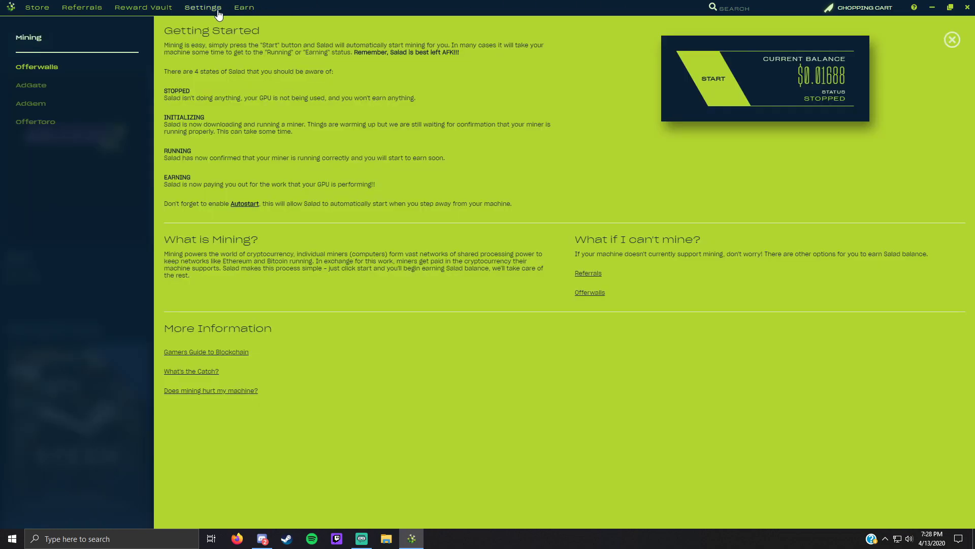
Step: Launch Firefox and load the salad.io website by entering salad in the address bar
{"action": "left_click", "coordinate": [237, 539]}
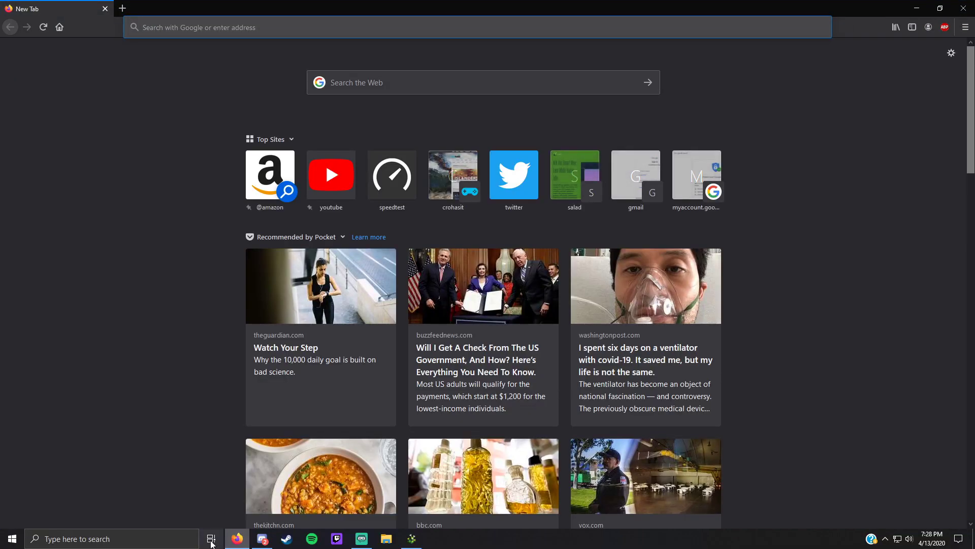
{"action": "type", "text": "sala"}
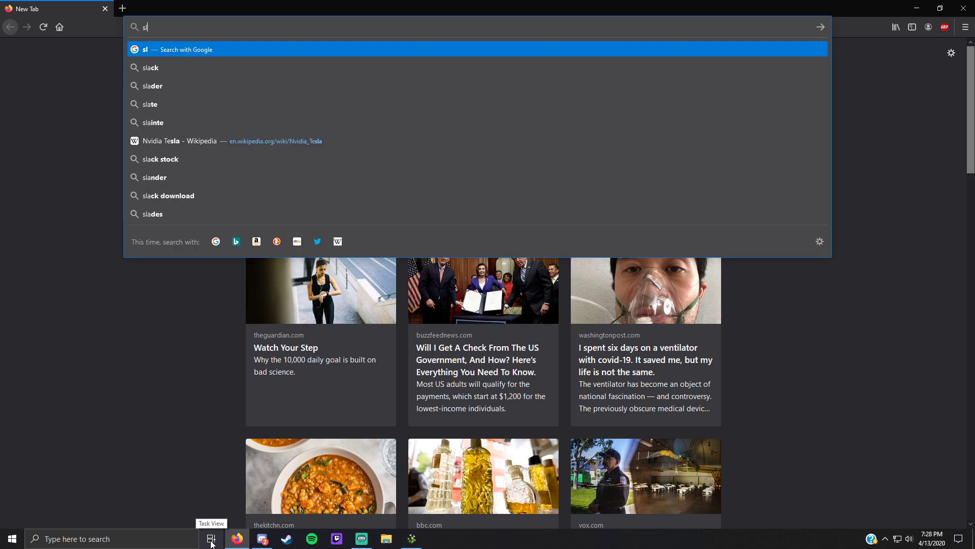
{"action": "type", "text": "d.i"}
{"action": "key", "text": "Return"}
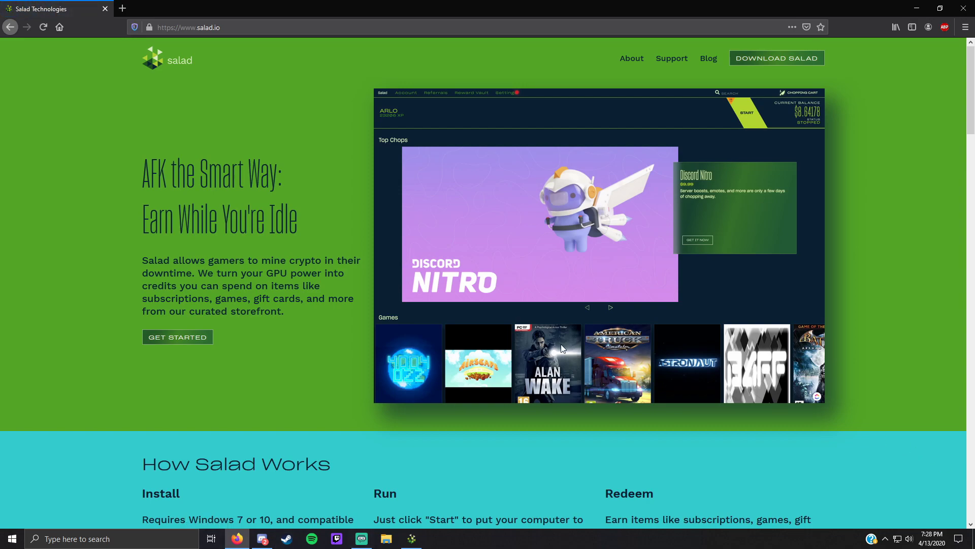
Step: Scroll the homepage, highlighting parts of the Redeem description, then go to the download page
{"action": "scroll", "coordinate": [537, 310], "scroll_direction": "down", "scroll_amount": 4}
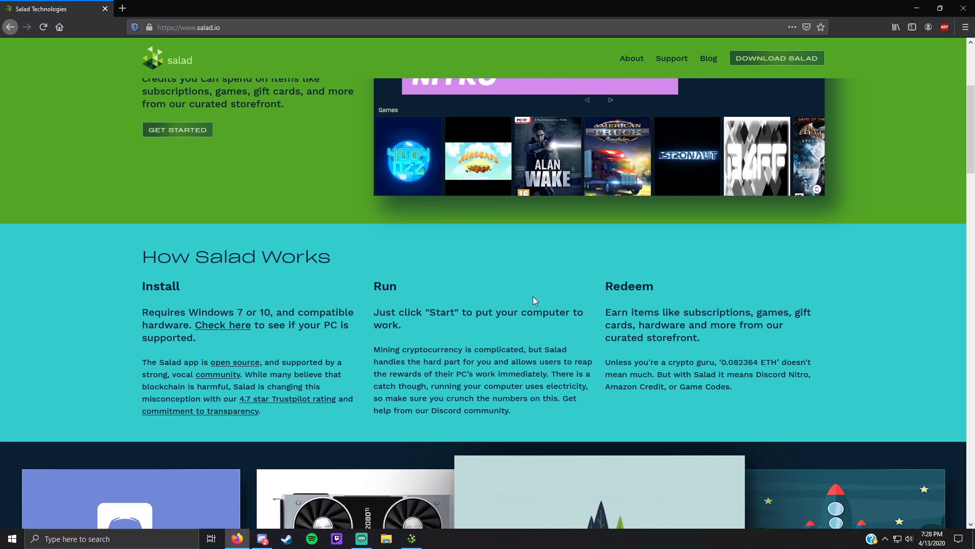
{"action": "scroll", "coordinate": [528, 294], "scroll_direction": "down", "scroll_amount": 1}
{"action": "left_click_drag", "start_coordinate": [605, 260], "coordinate": [740, 264]}
{"action": "left_click", "coordinate": [741, 264]}
{"action": "left_click_drag", "start_coordinate": [645, 273], "coordinate": [784, 272]}
{"action": "left_click", "coordinate": [694, 309]}
{"action": "left_click_drag", "start_coordinate": [679, 272], "coordinate": [639, 273]}
{"action": "left_click", "coordinate": [637, 277]}
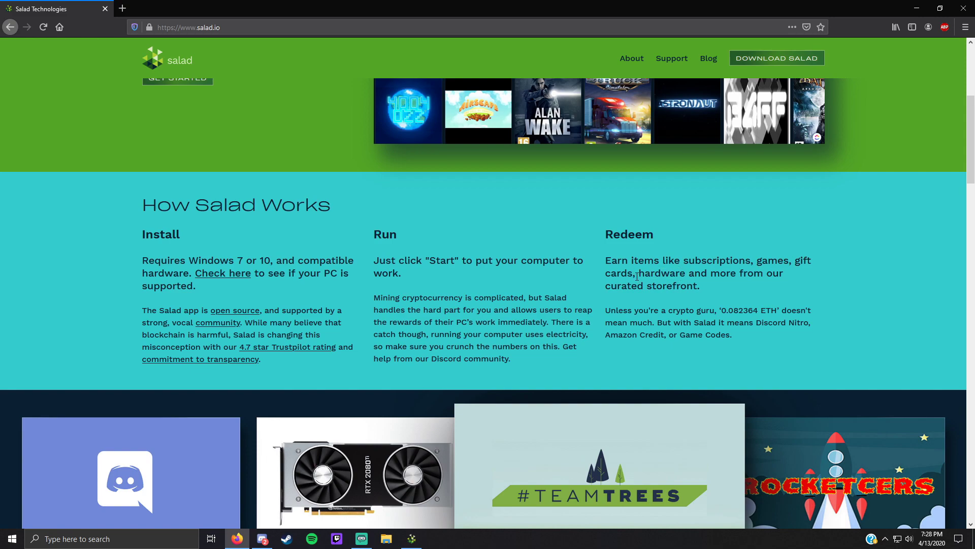
{"action": "scroll", "coordinate": [636, 275], "scroll_direction": "down", "scroll_amount": 4}
{"action": "scroll", "coordinate": [636, 284], "scroll_direction": "up", "scroll_amount": 9}
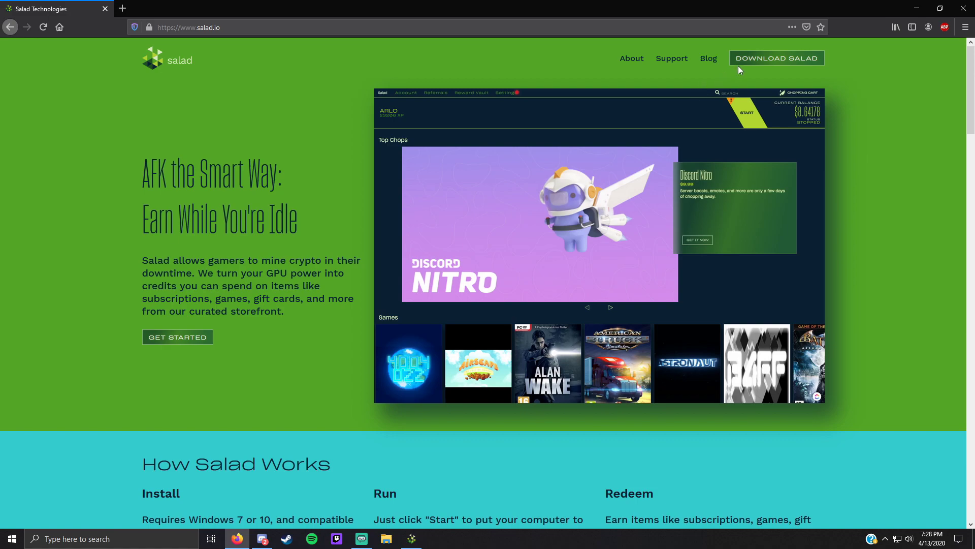
{"action": "left_click", "coordinate": [751, 59]}
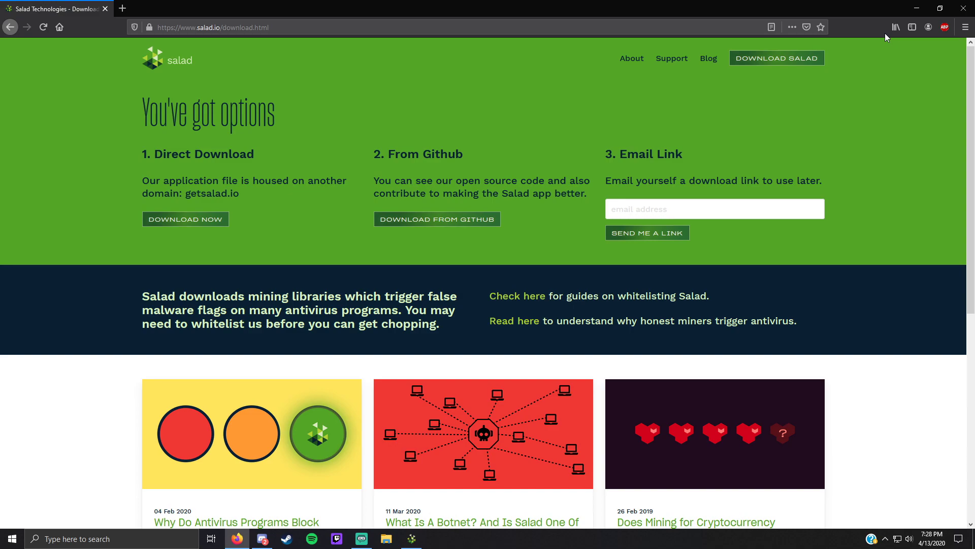
Step: Start the direct download, save the Salad installer file, and switch back to the Salad app
{"action": "left_click", "coordinate": [181, 217]}
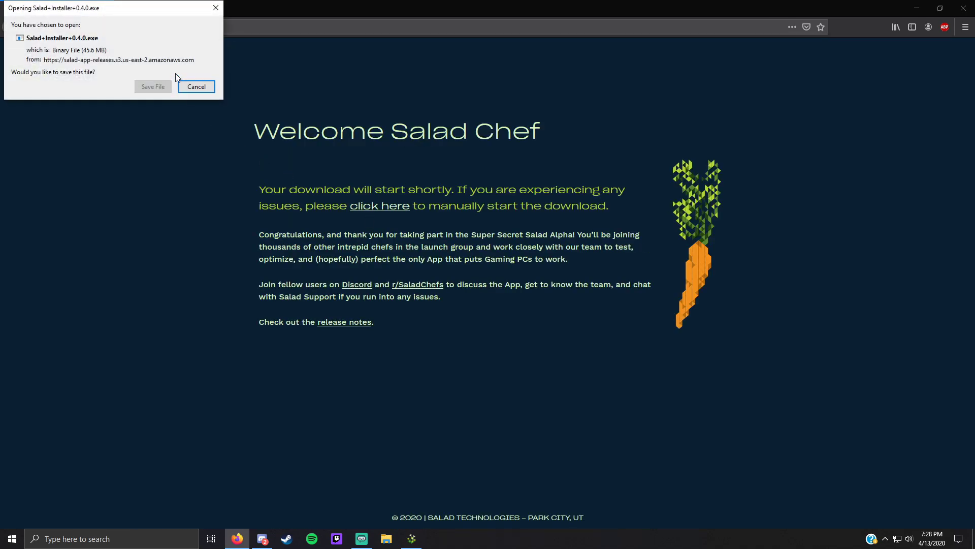
{"action": "left_click", "coordinate": [168, 87]}
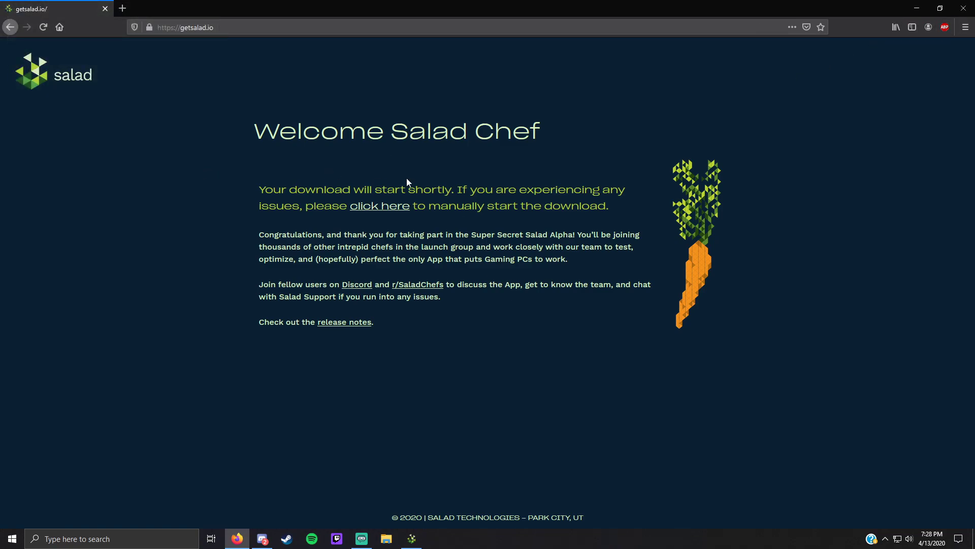
{"action": "left_click_drag", "start_coordinate": [561, 259], "coordinate": [302, 205]}
{"action": "left_click", "coordinate": [302, 205]}
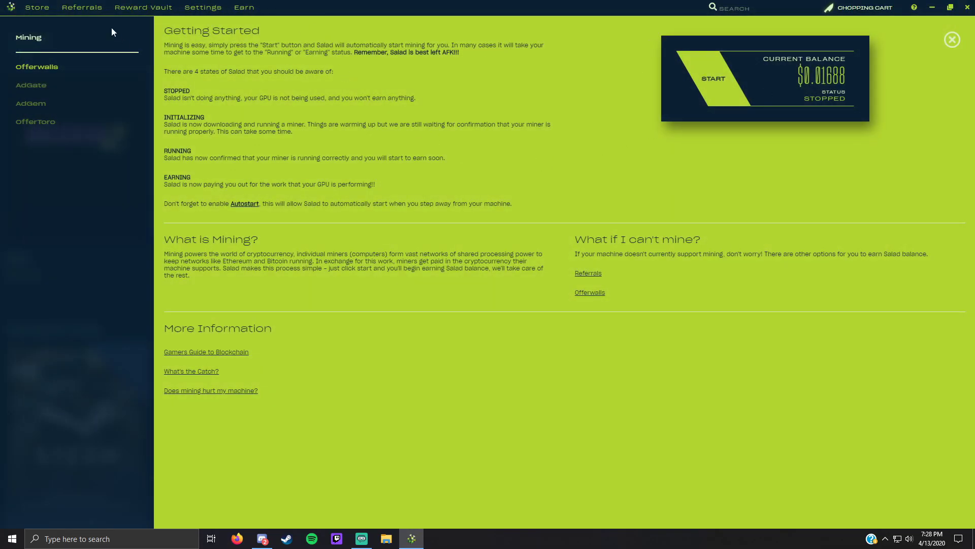
Step: Open the Referrals page and copy the personal referral code to the clipboard
{"action": "left_click", "coordinate": [101, 14]}
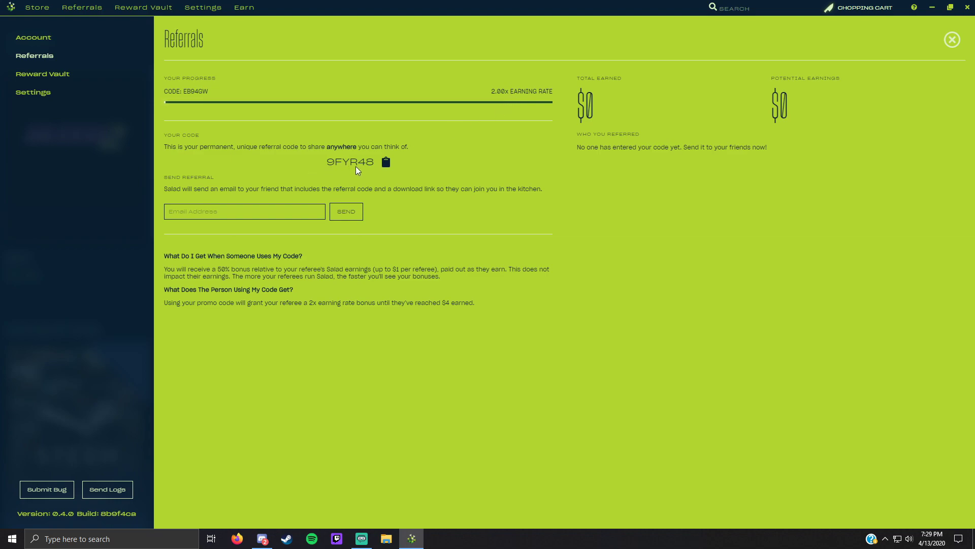
{"action": "left_click", "coordinate": [386, 162]}
Step: Switch off the Auto Start and Auto Launch toggles in Settings
{"action": "left_click", "coordinate": [44, 93]}
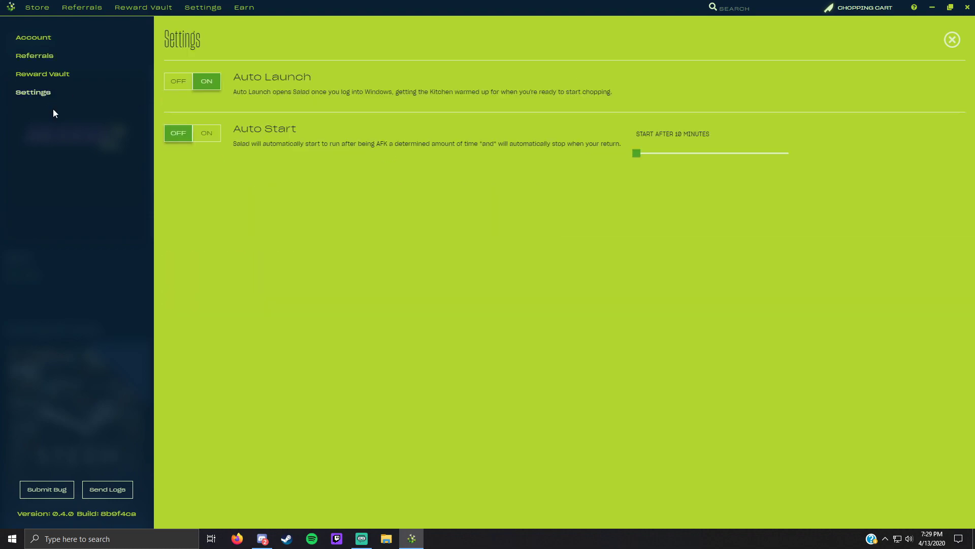
{"action": "left_click", "coordinate": [186, 134]}
{"action": "left_click", "coordinate": [207, 82]}
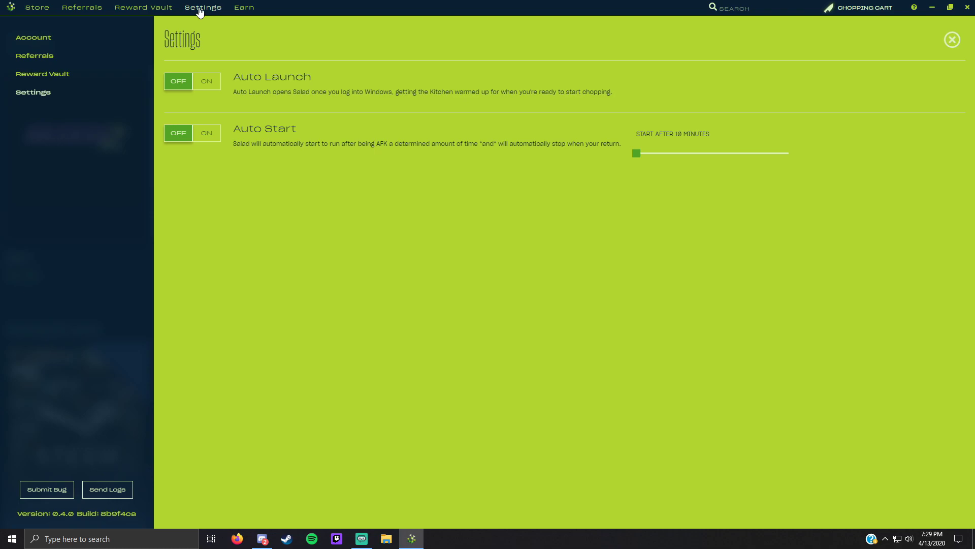
Step: Leave Settings and return to the Earn page's Getting Started guide
{"action": "left_click", "coordinate": [143, 8]}
{"action": "left_click", "coordinate": [76, 8]}
{"action": "left_click", "coordinate": [189, 9]}
{"action": "left_click", "coordinate": [244, 7]}
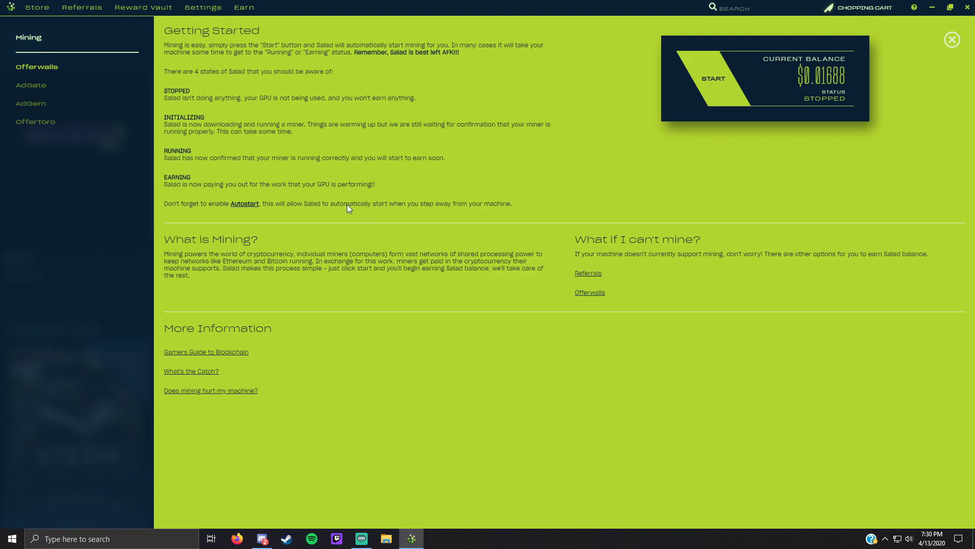
Step: Switch to Firefox to bring up the Salad GPU Earning Rates spreadsheet
{"action": "left_click", "coordinate": [237, 538]}
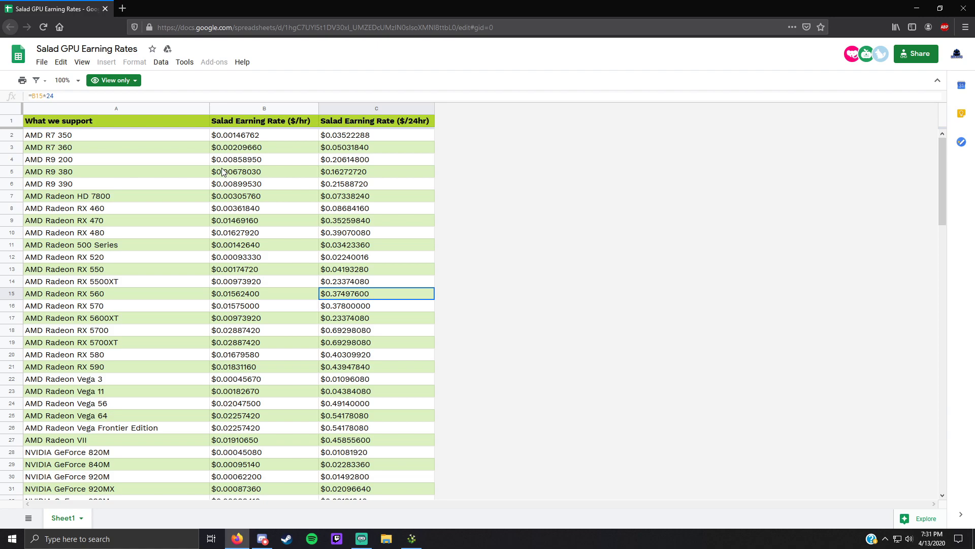
Step: Scroll the earning-rates sheet to row 100, checking the Tesla V100 and GTX 1660 Ti daily values
{"action": "scroll", "coordinate": [227, 186], "scroll_direction": "down", "scroll_amount": 1}
{"action": "scroll", "coordinate": [227, 186], "scroll_direction": "up", "scroll_amount": 1}
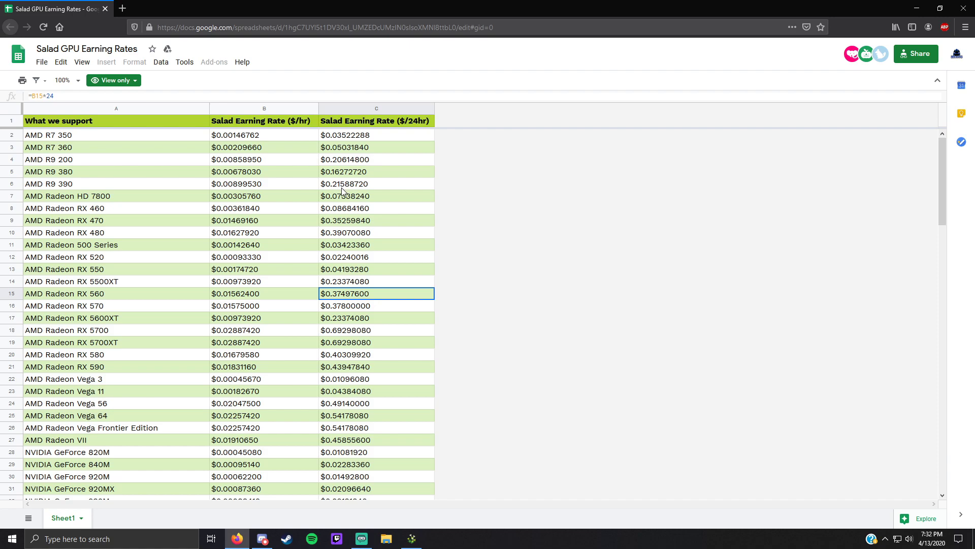
{"action": "scroll", "coordinate": [342, 190], "scroll_direction": "down", "scroll_amount": 20}
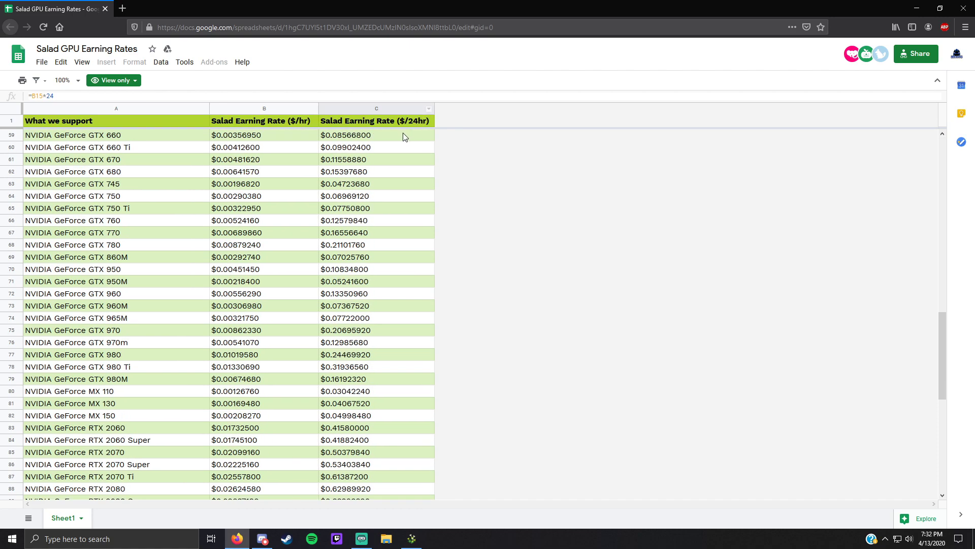
{"action": "scroll", "coordinate": [369, 173], "scroll_direction": "down", "scroll_amount": 3}
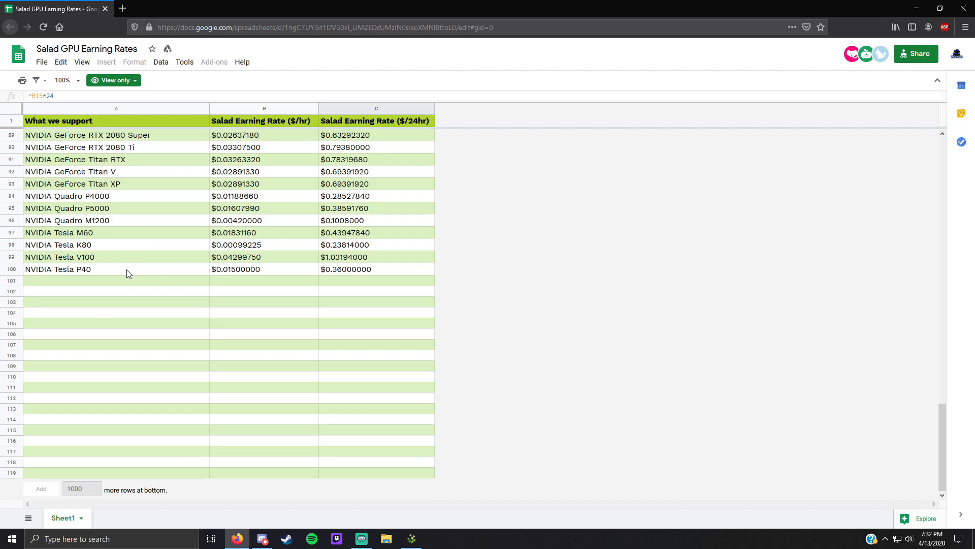
{"action": "left_click", "coordinate": [85, 259]}
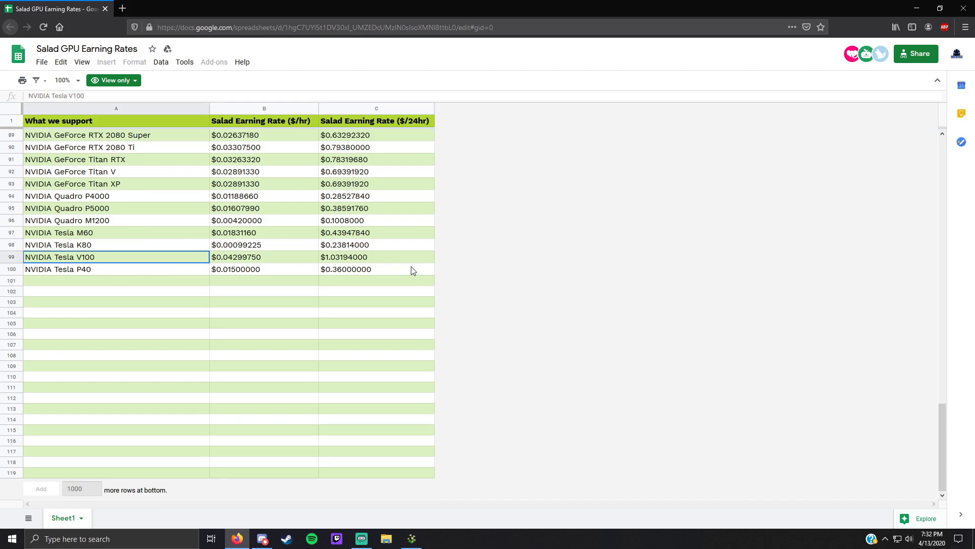
{"action": "left_click", "coordinate": [331, 258]}
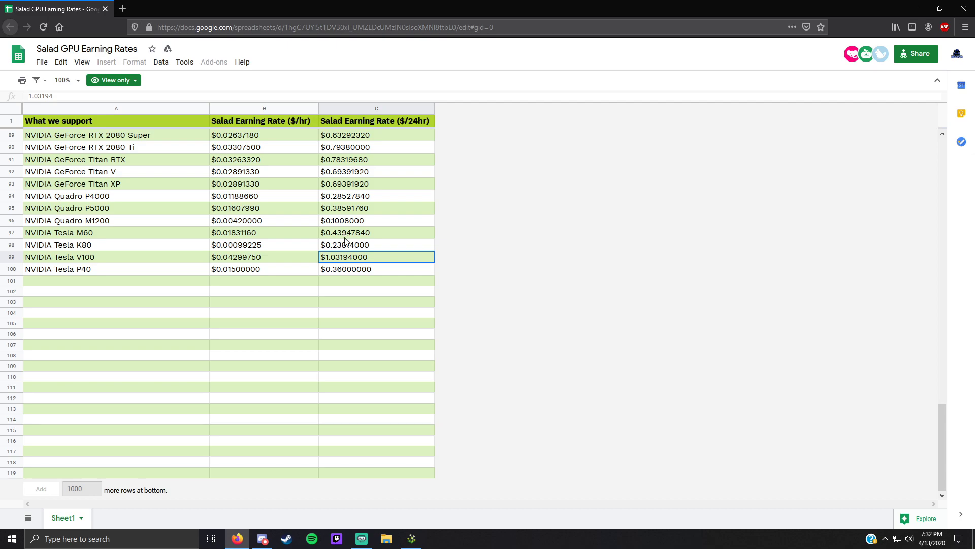
{"action": "scroll", "coordinate": [345, 256], "scroll_direction": "up", "scroll_amount": 12}
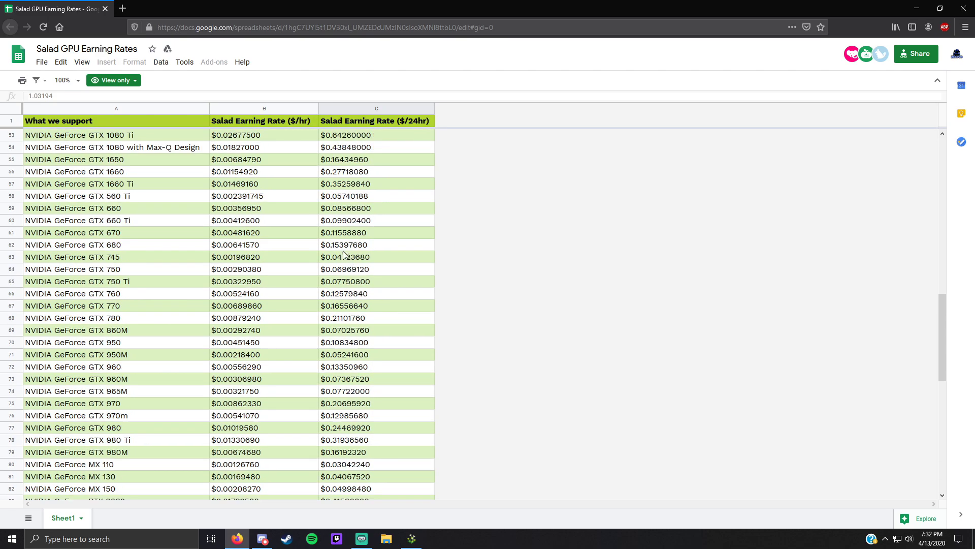
{"action": "left_click", "coordinate": [347, 188]}
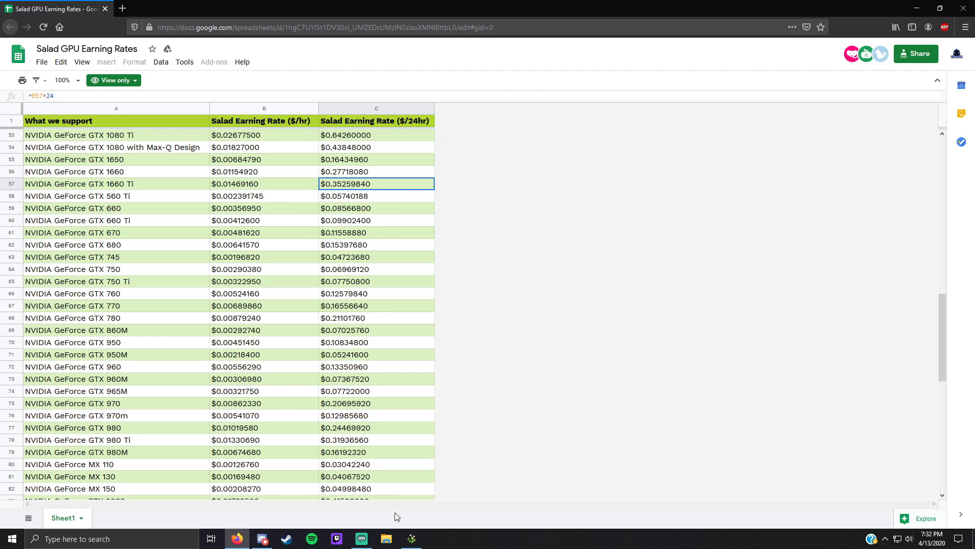
Step: Switch to Salad, back to the spreadsheet, then bring the Salad app to the front
{"action": "left_click", "coordinate": [411, 539]}
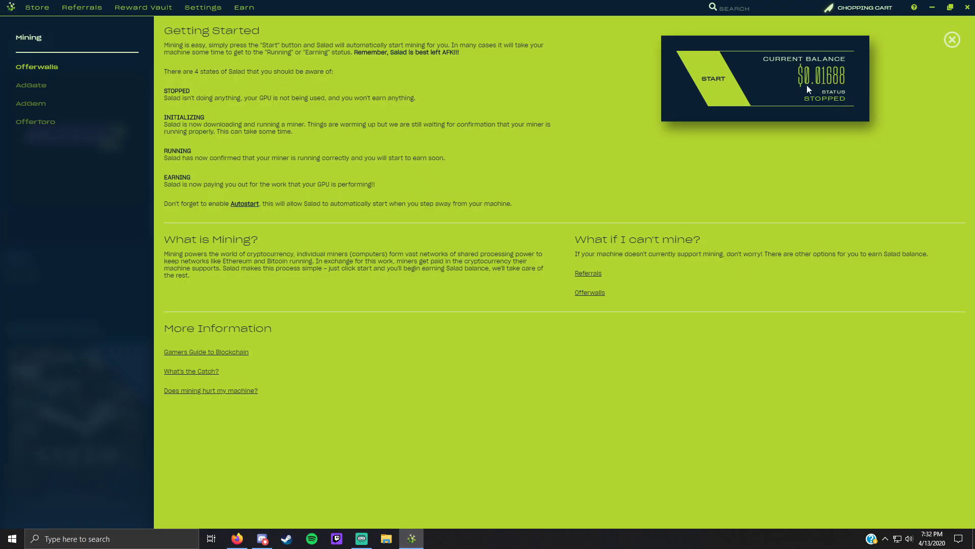
{"action": "left_click", "coordinate": [237, 538]}
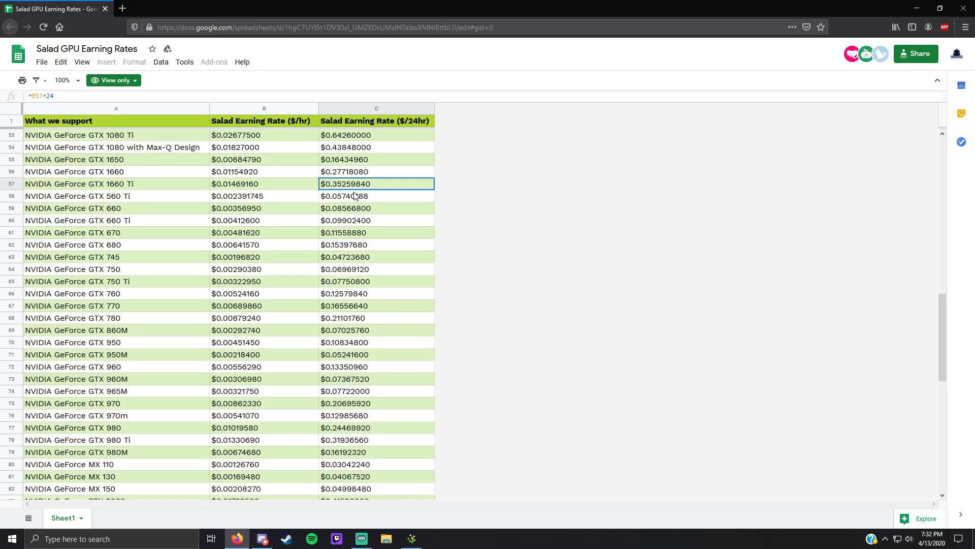
{"action": "left_click", "coordinate": [365, 539]}
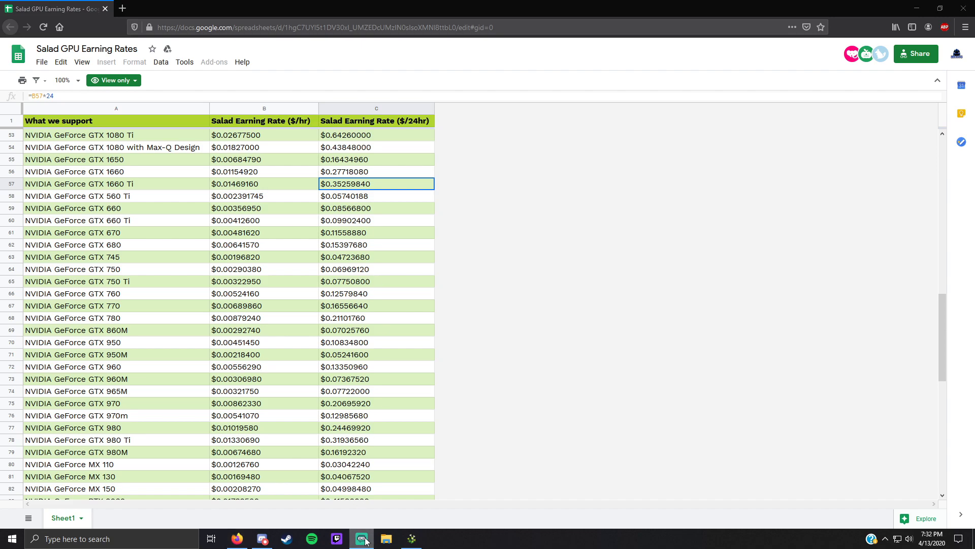